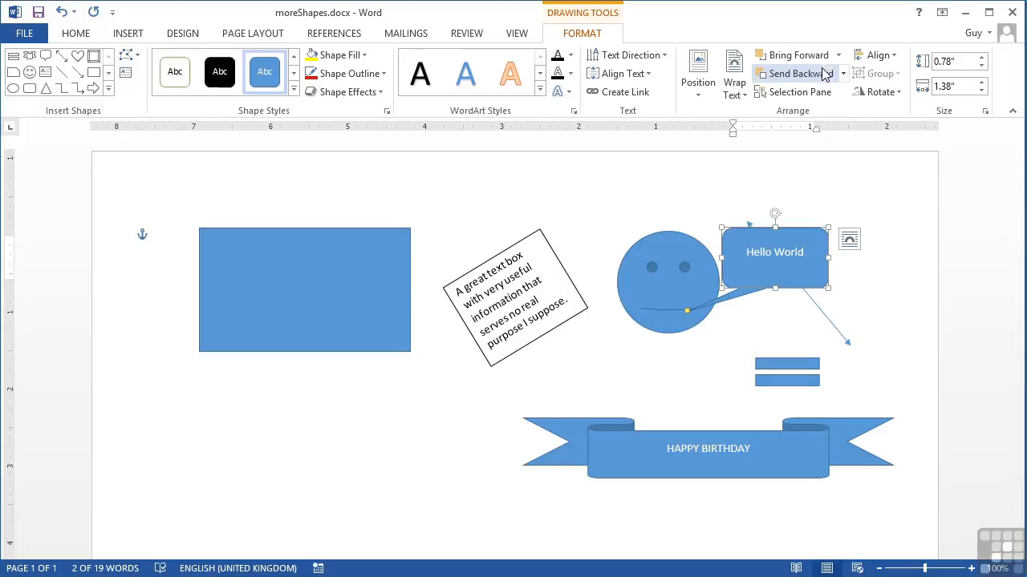
click(839, 56)
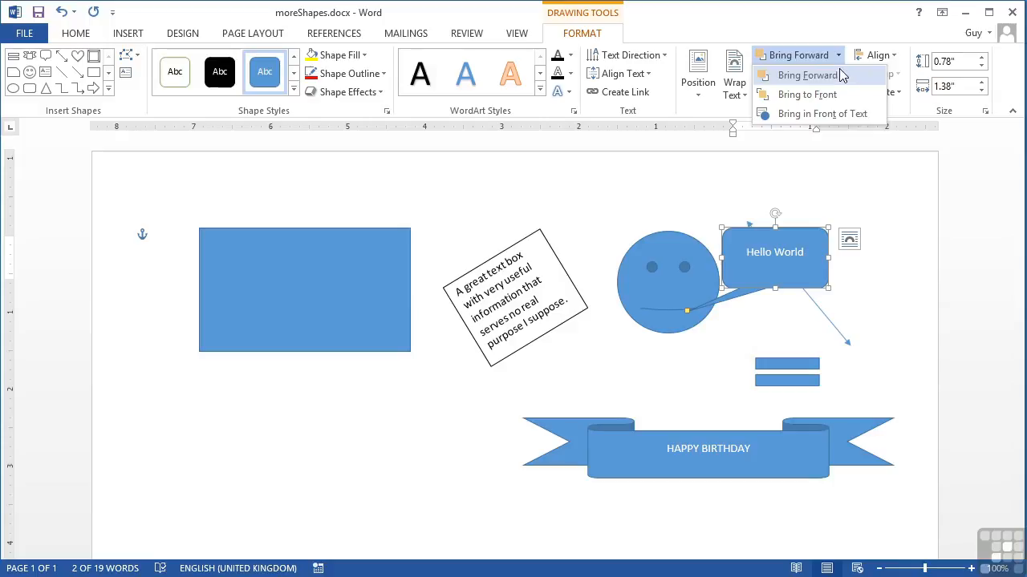
click(847, 73)
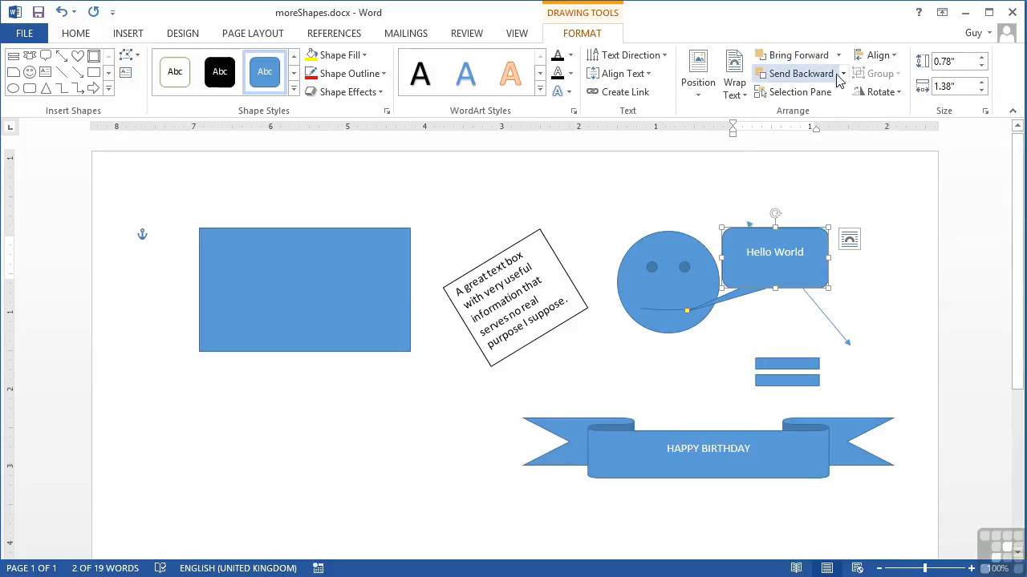
click(843, 75)
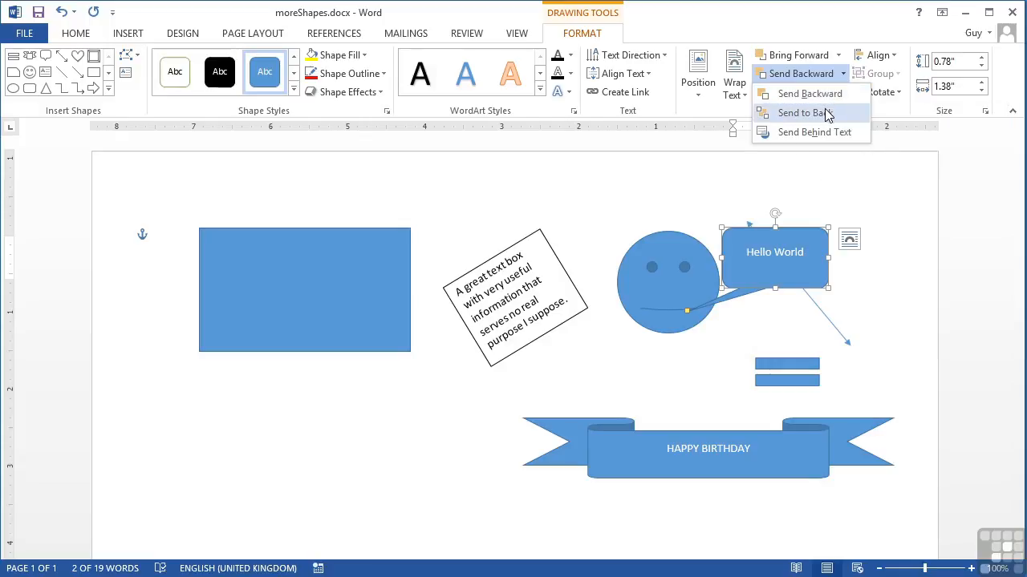
click(843, 73)
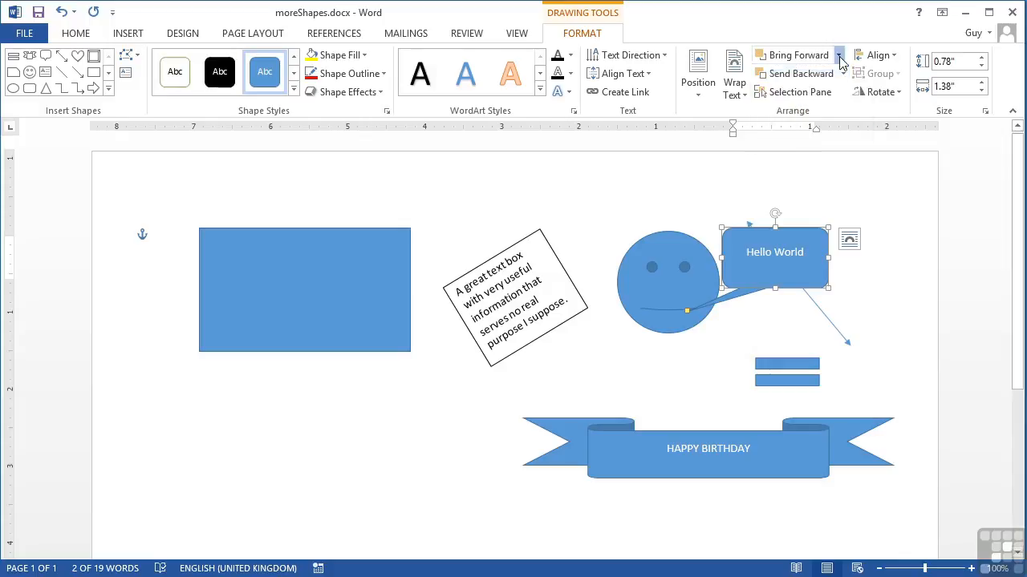
click(840, 58)
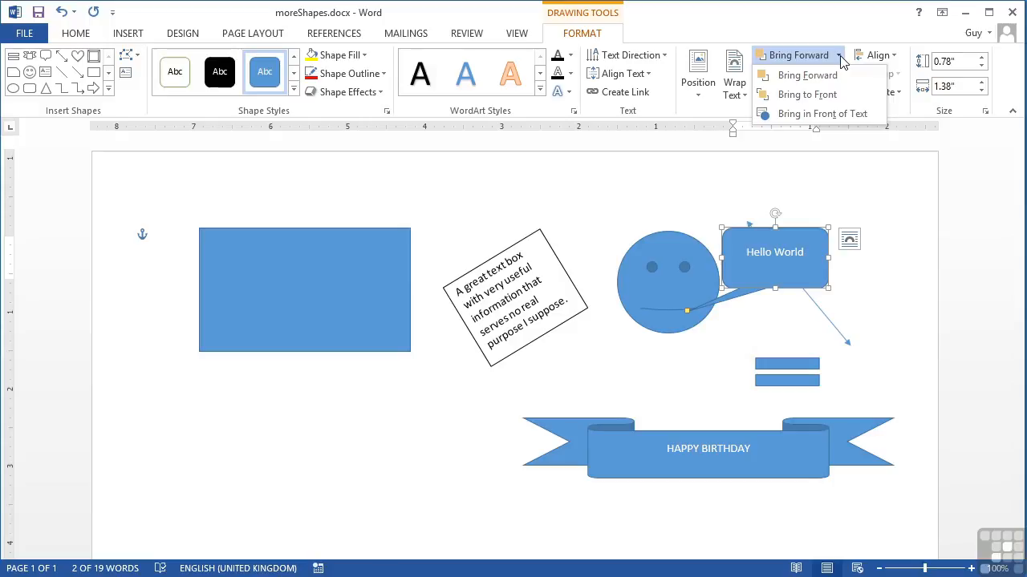
Send the smiley face one level backward so that it sits behind the heart shape
click(689, 242)
click(689, 243)
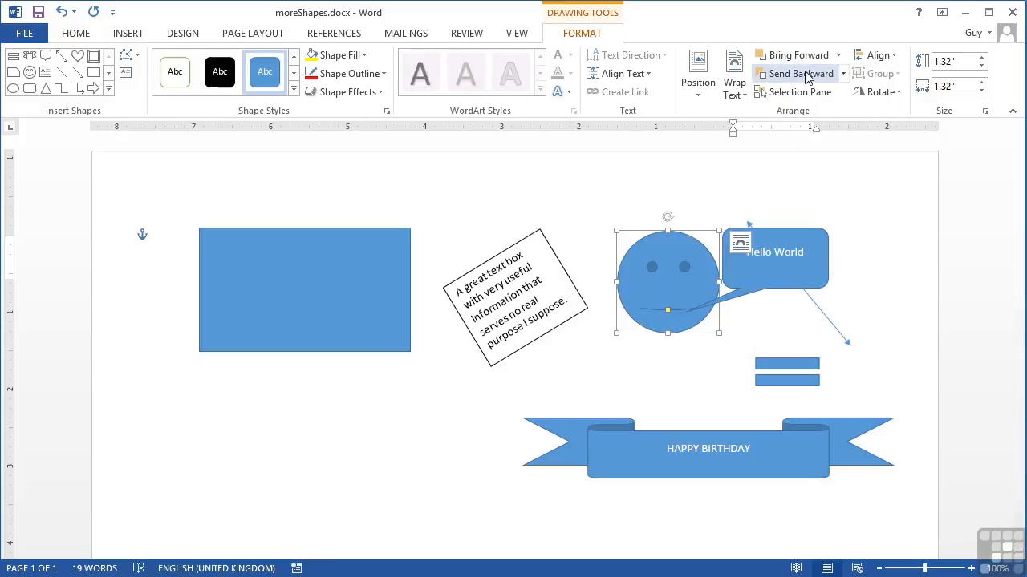
click(828, 78)
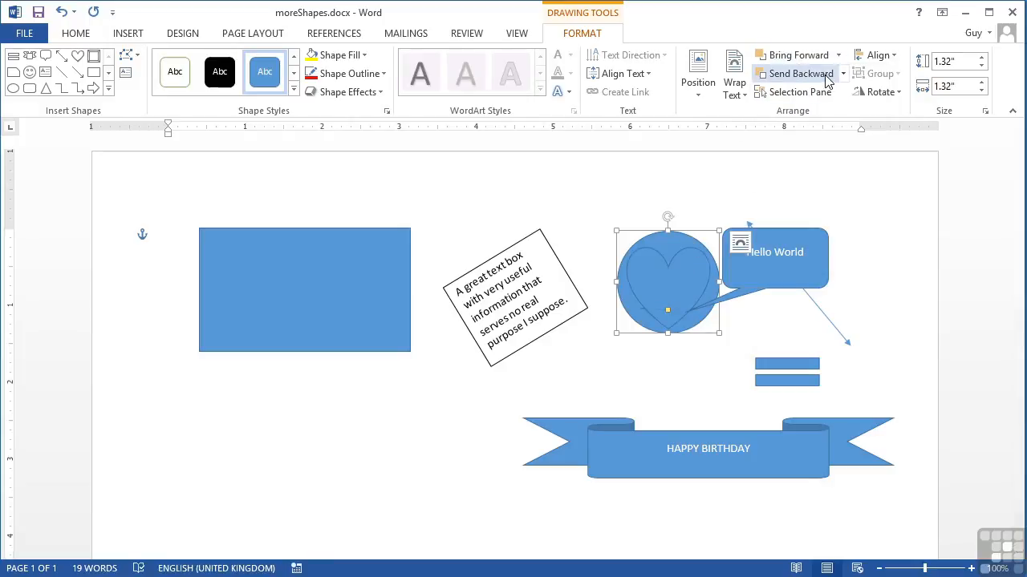
Shrink the heart to about 0.29" high by 0.35" wide and place it over the smiley face's left eye
click(690, 253)
drag(710, 329, 660, 271)
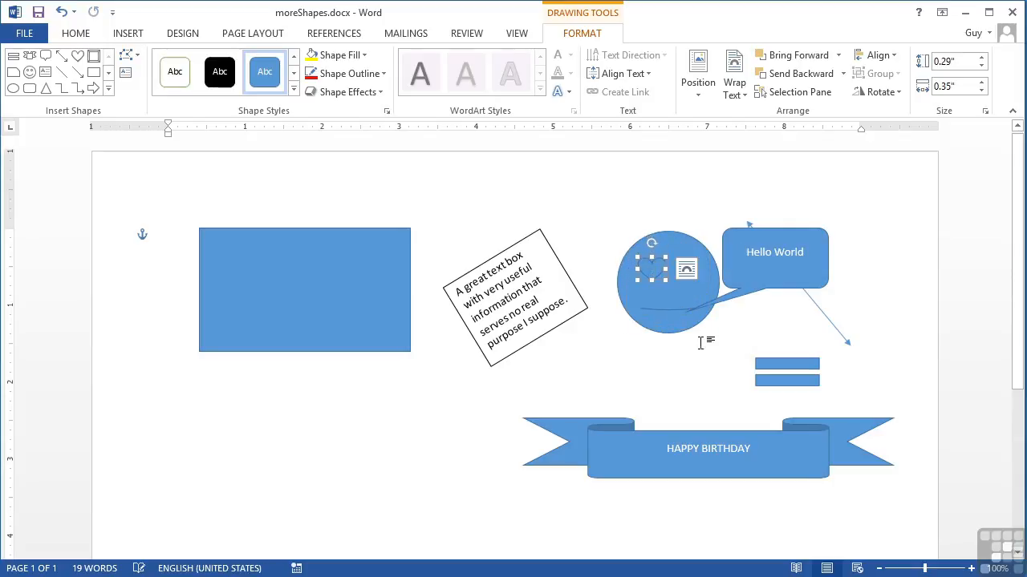
click(731, 349)
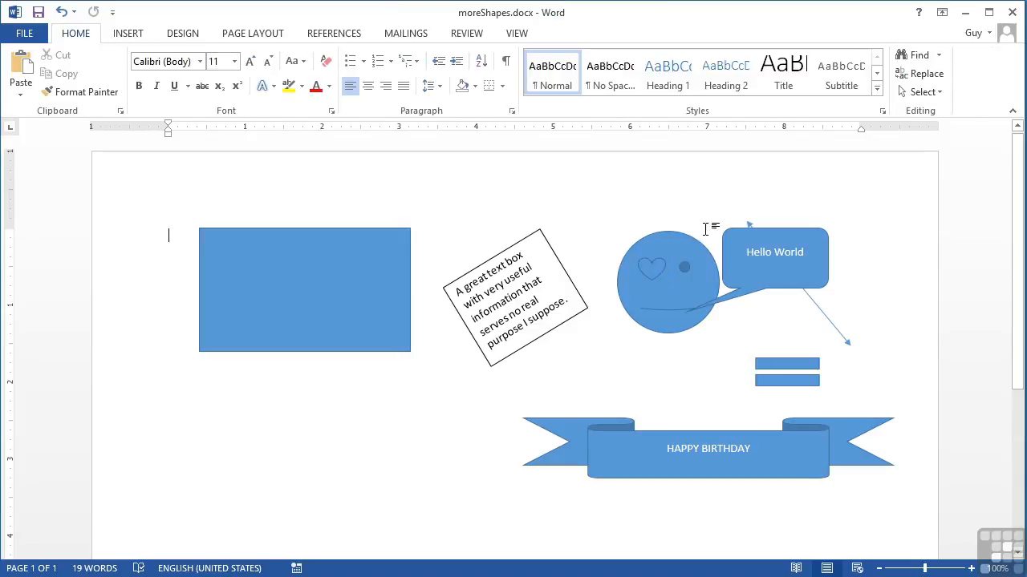
Show the Selection pane with the smiley face selected, and move the large rectangle onto the HAPPY BIRTHDAY ribbon
click(682, 236)
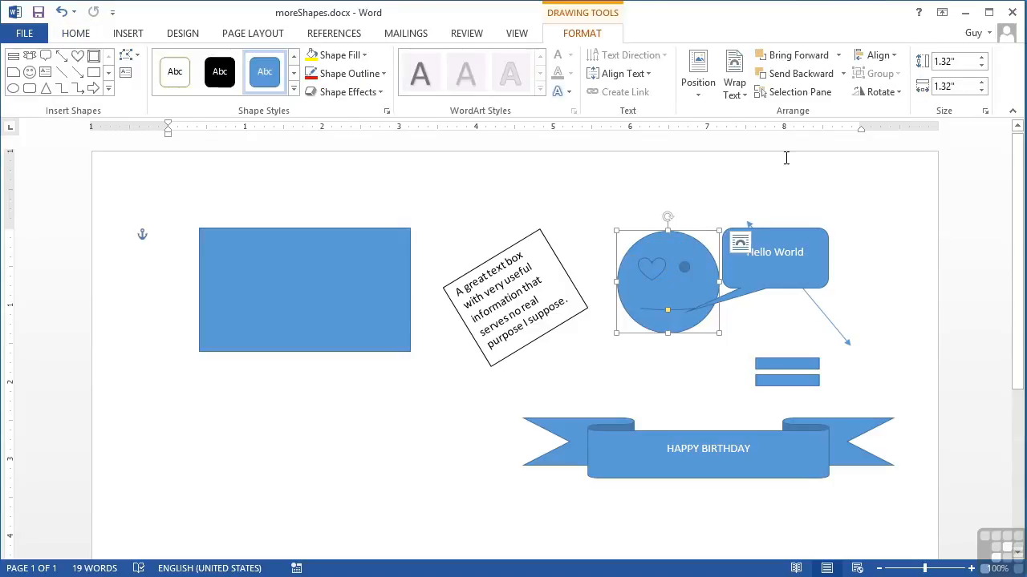
click(797, 93)
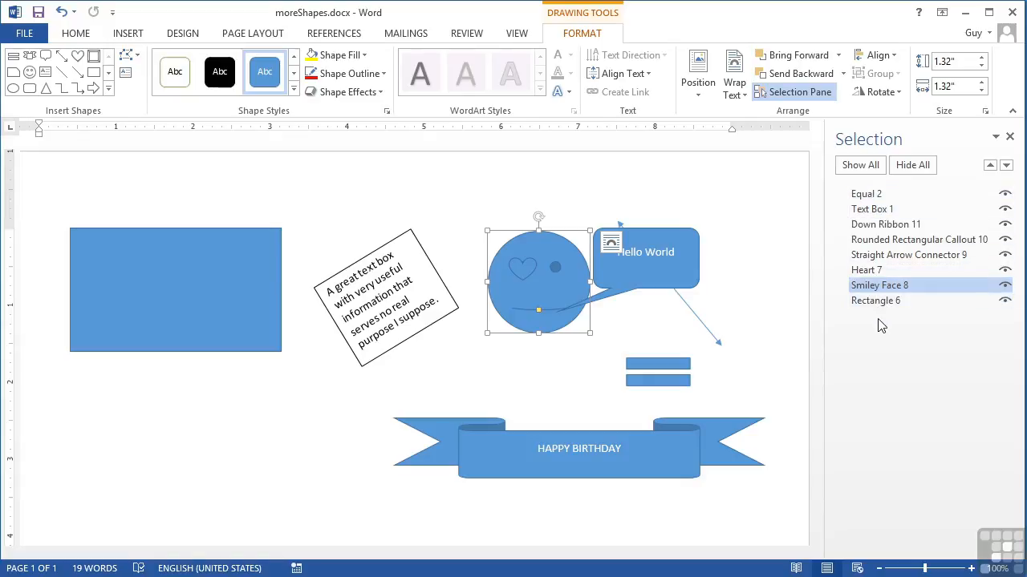
drag(245, 309, 614, 468)
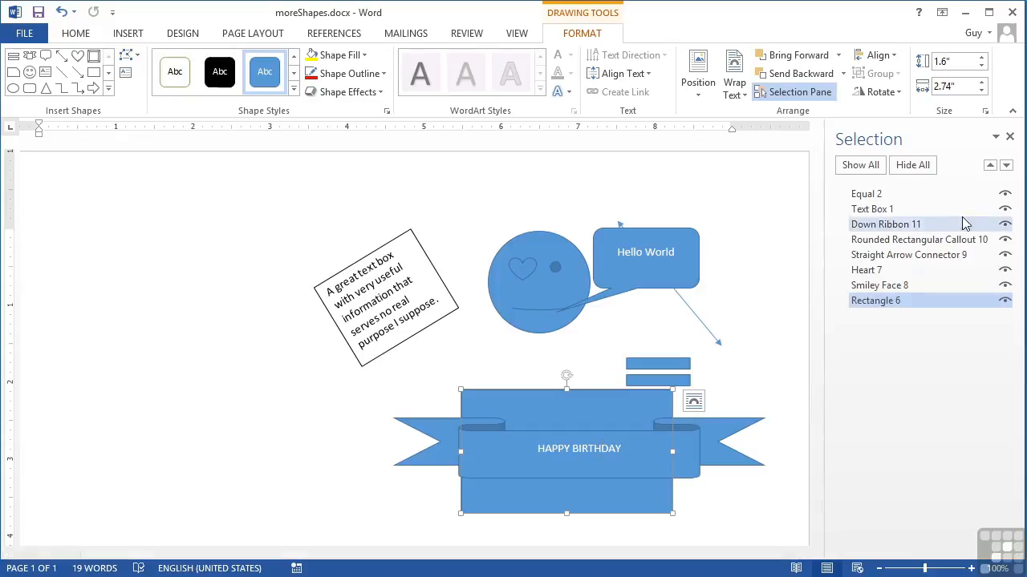
Bring Rectangle 6 forward in the stacking order, level by level, until it is directly above Down Ribbon 11
click(990, 165)
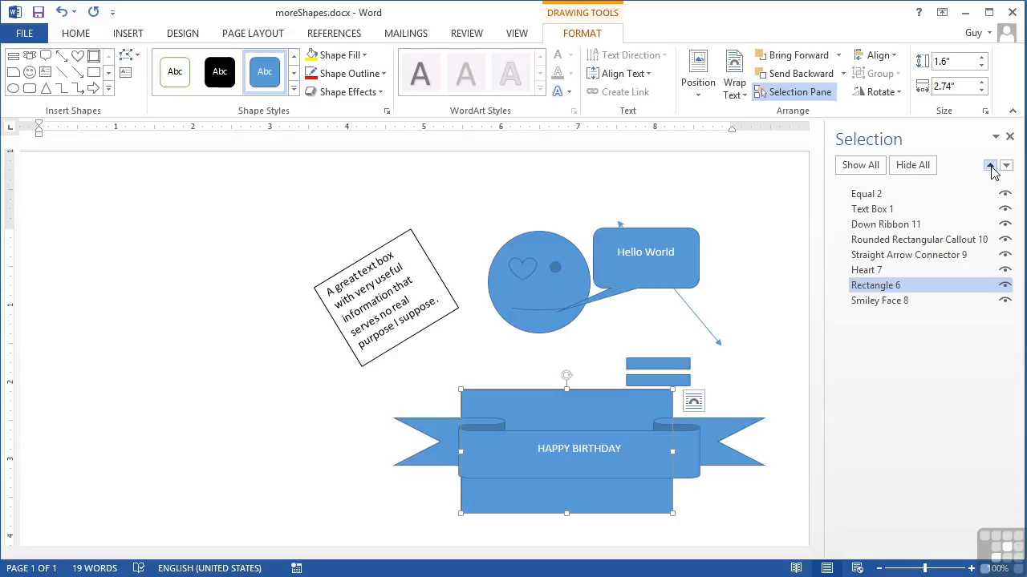
click(989, 165)
click(989, 165)
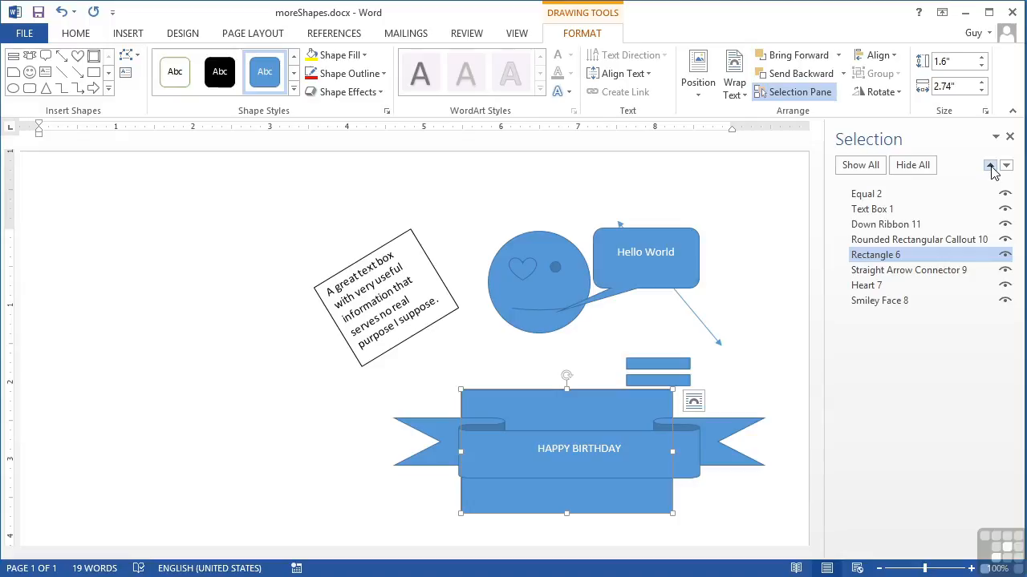
click(990, 166)
click(990, 166)
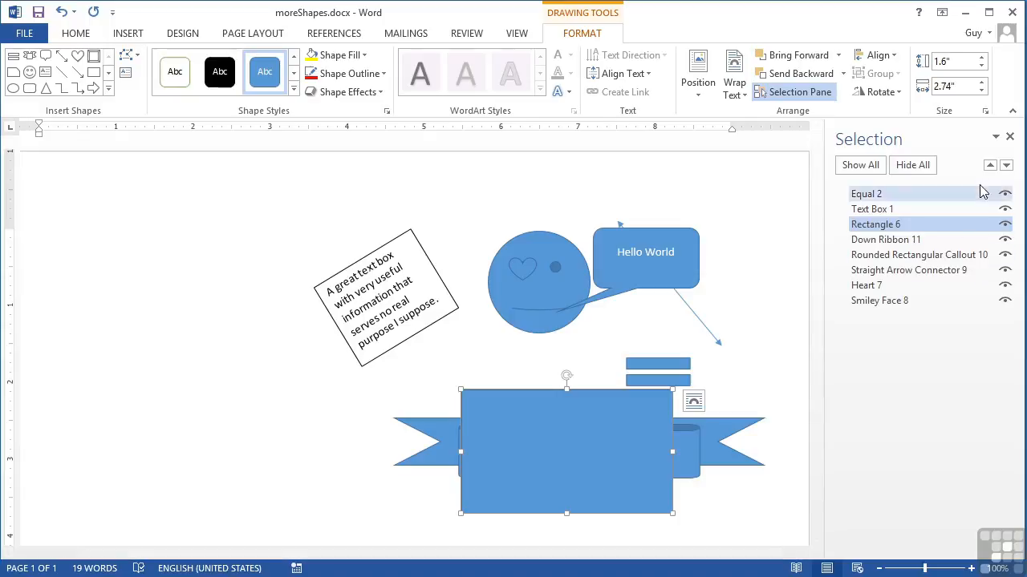
Send the rectangle one level back behind the ribbon, and test its overlap by moving it to the smiley face and back
click(1006, 166)
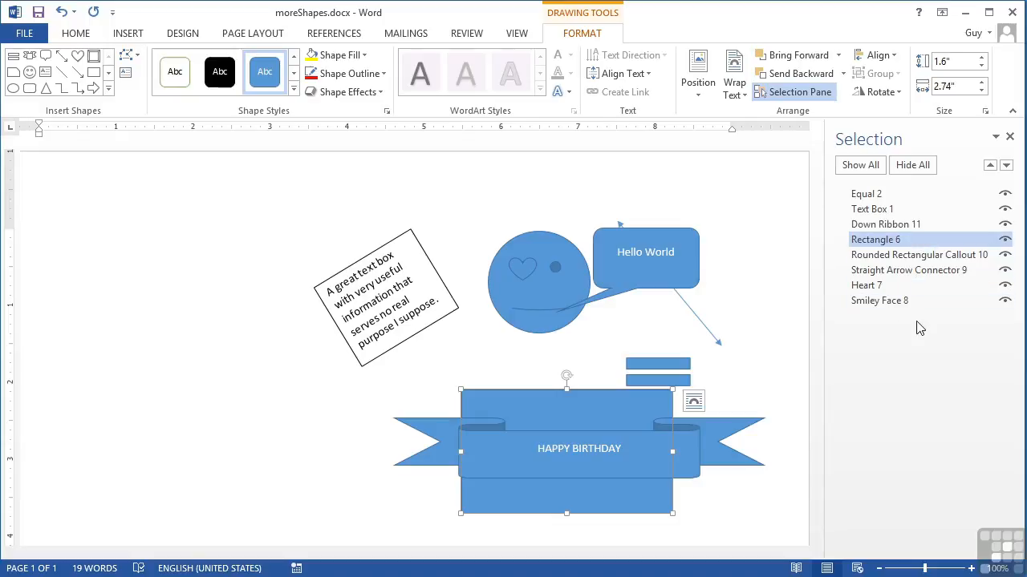
drag(569, 403, 551, 237)
drag(588, 320, 616, 489)
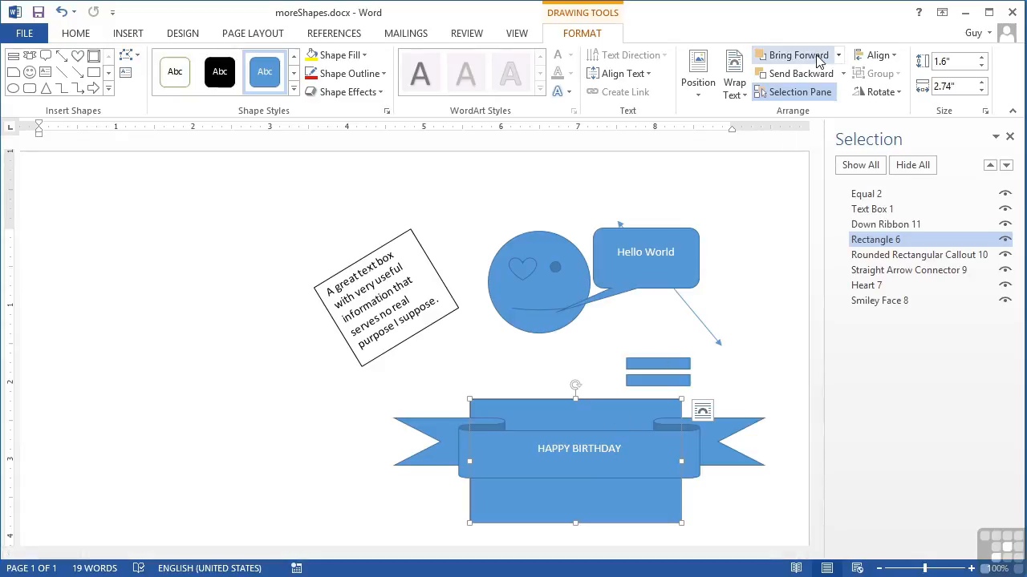
click(842, 73)
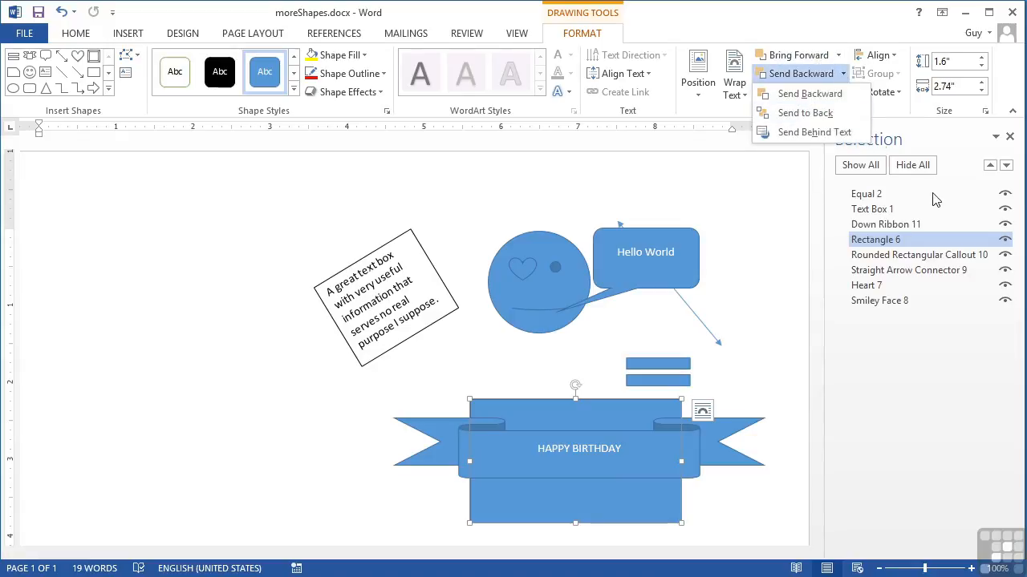
click(839, 56)
click(838, 56)
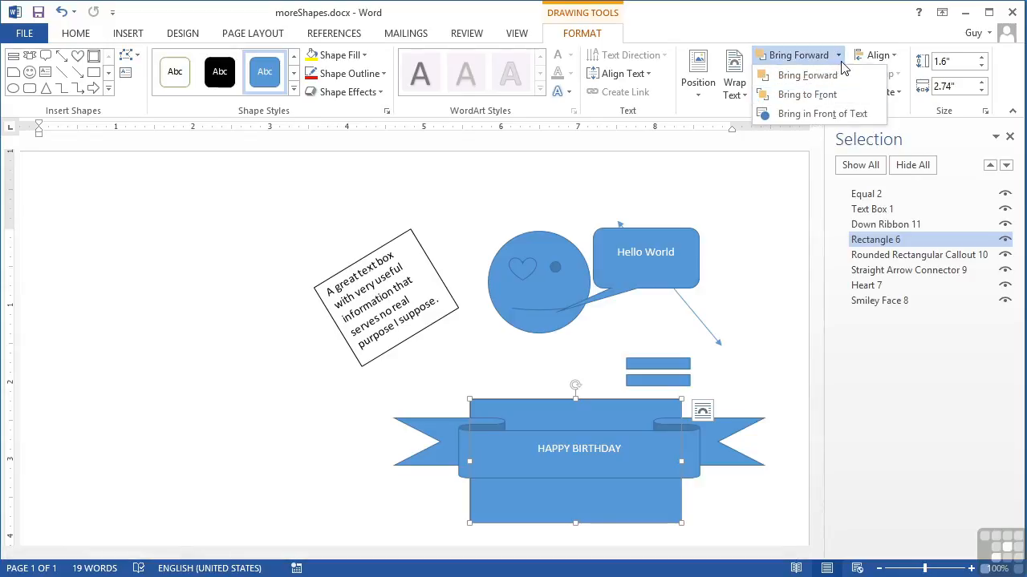
click(840, 60)
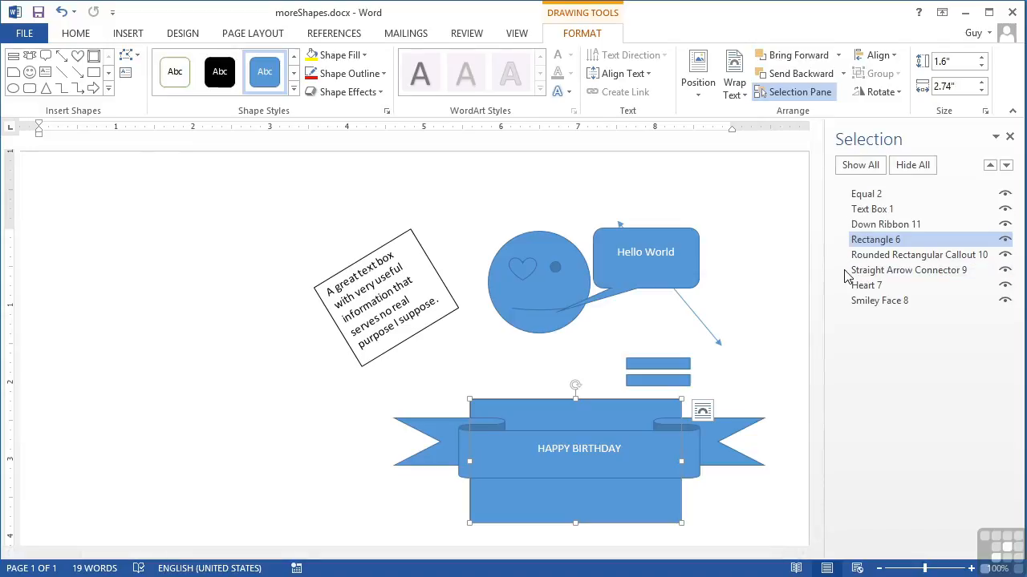
click(792, 94)
click(791, 95)
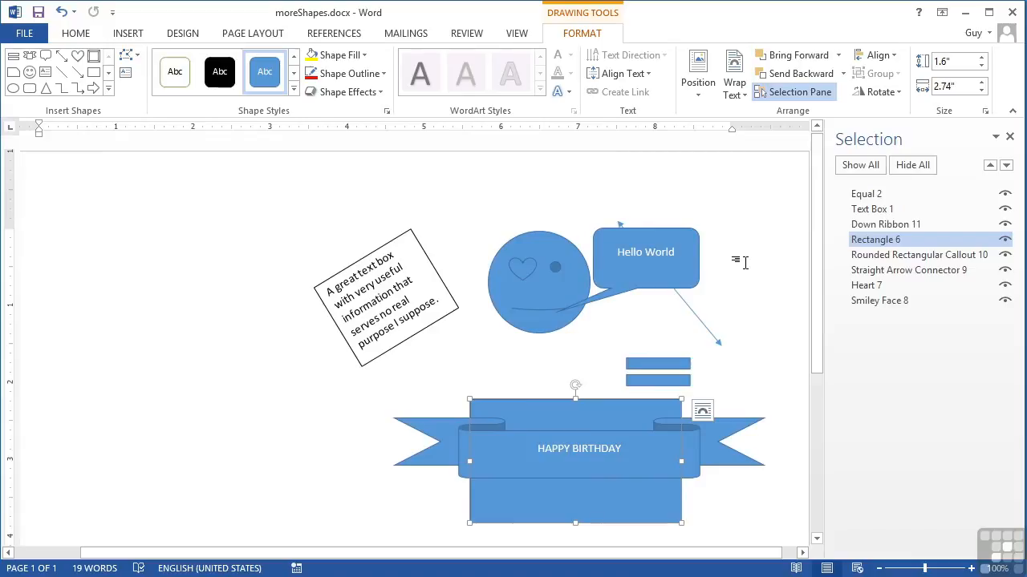
Try moving the smiley face on its own to the left of the text box, and undo the move
click(547, 245)
drag(552, 251, 248, 254)
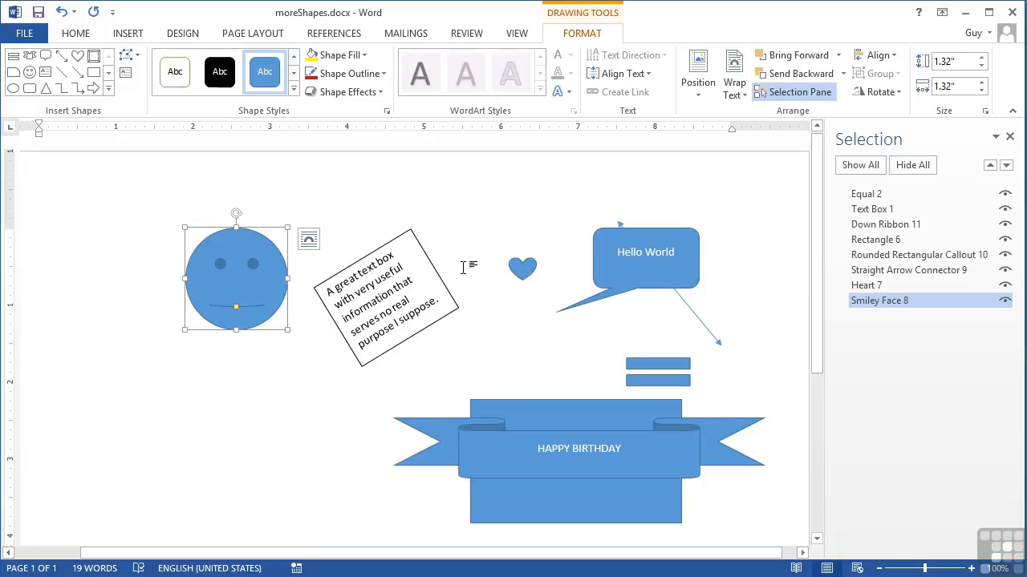
click(63, 15)
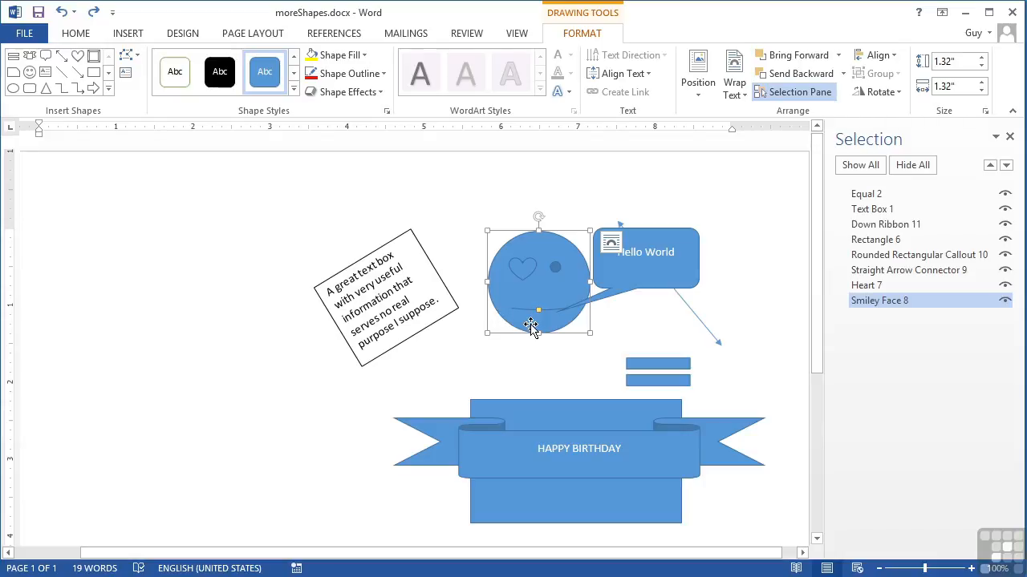
Group the smiley face, the heart and the Hello World callout into one object
ctrl+click(522, 272)
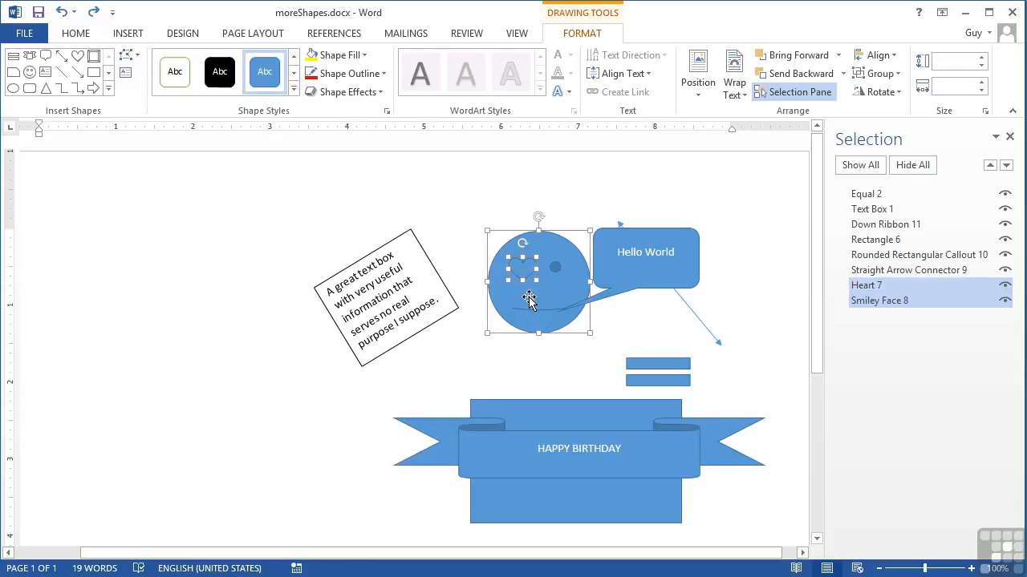
ctrl+click(649, 287)
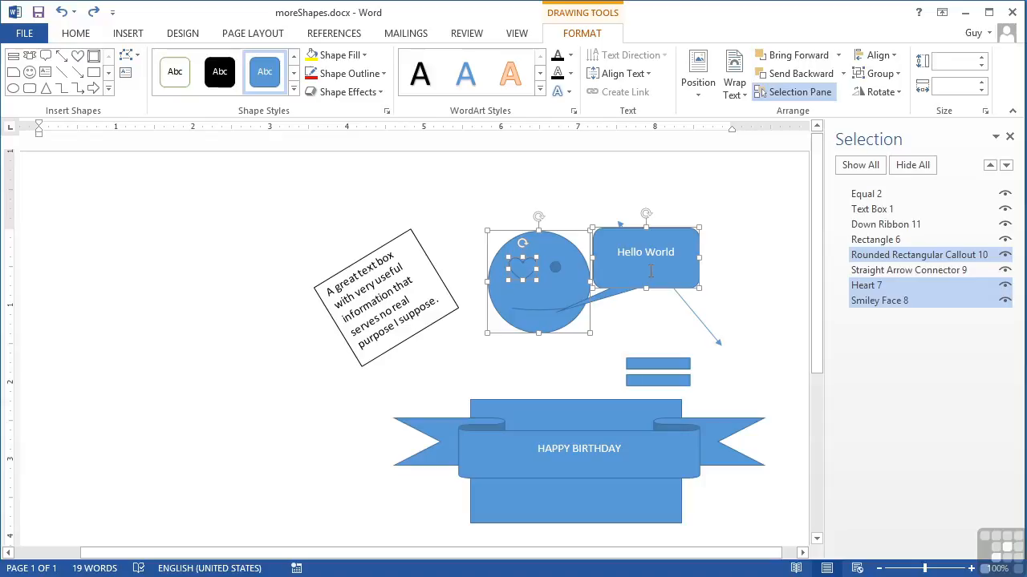
click(899, 74)
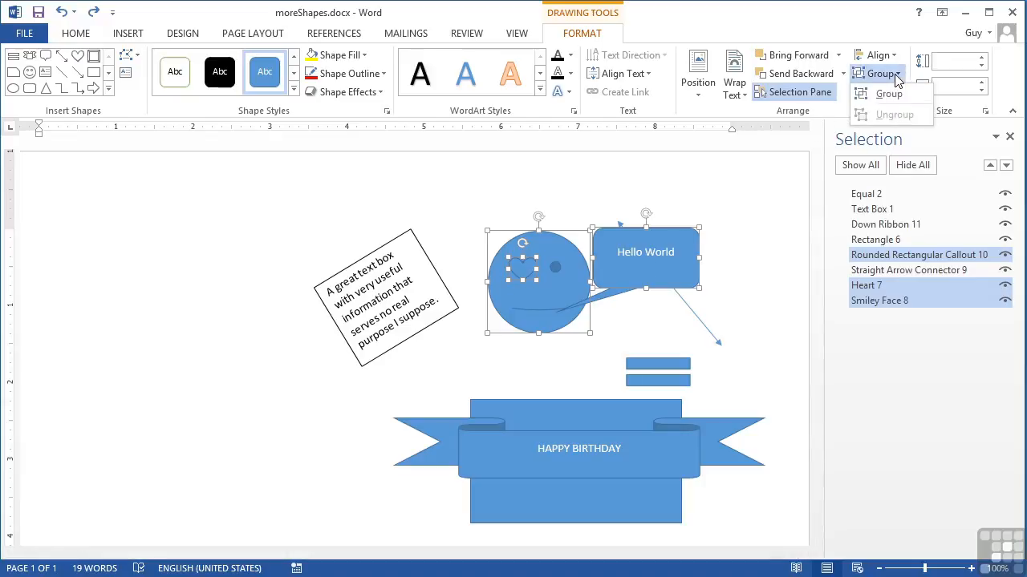
click(885, 95)
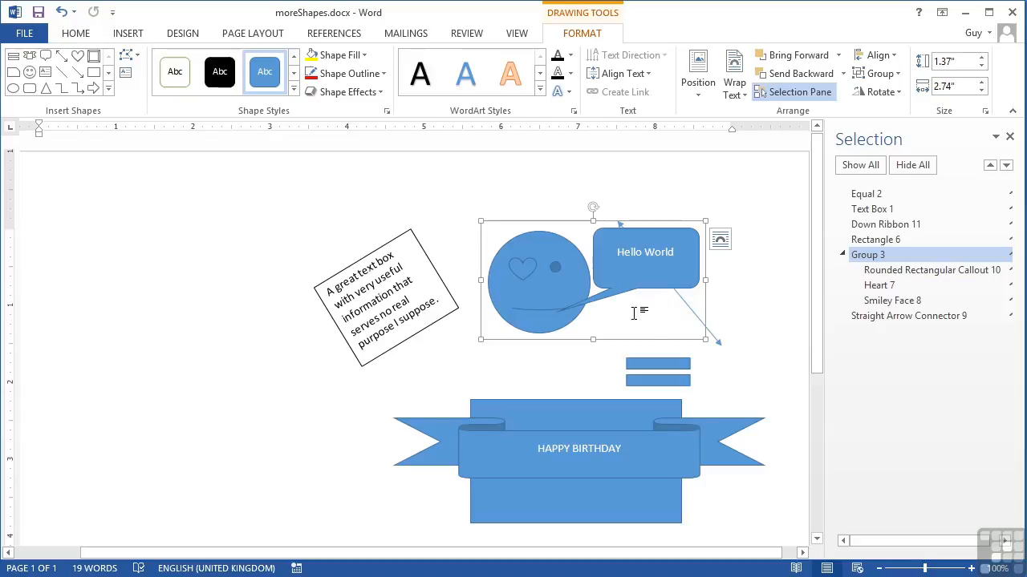
Move the grouped face and callout to the left of the text box and rotate the group counterclockwise
drag(607, 335, 225, 426)
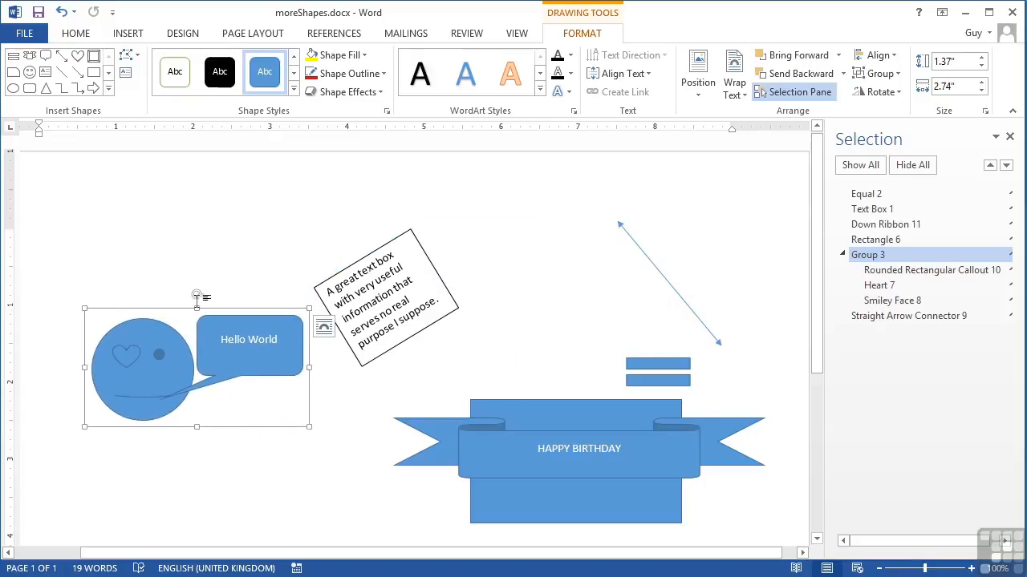
drag(197, 295, 154, 278)
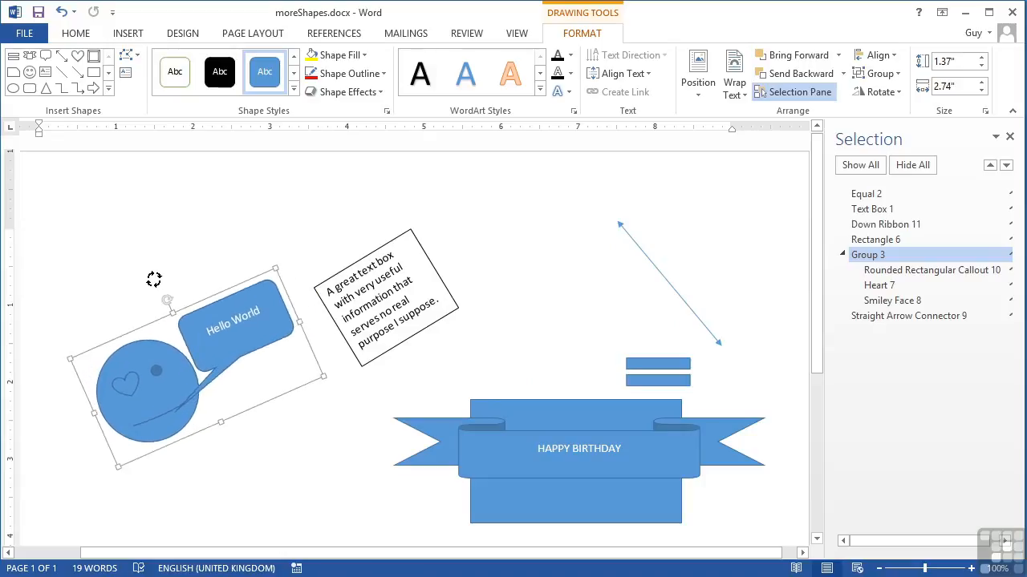
Scale the group down to about 0.92" high by 1.99" wide and reposition it in the space left of the text box
drag(274, 267, 234, 328)
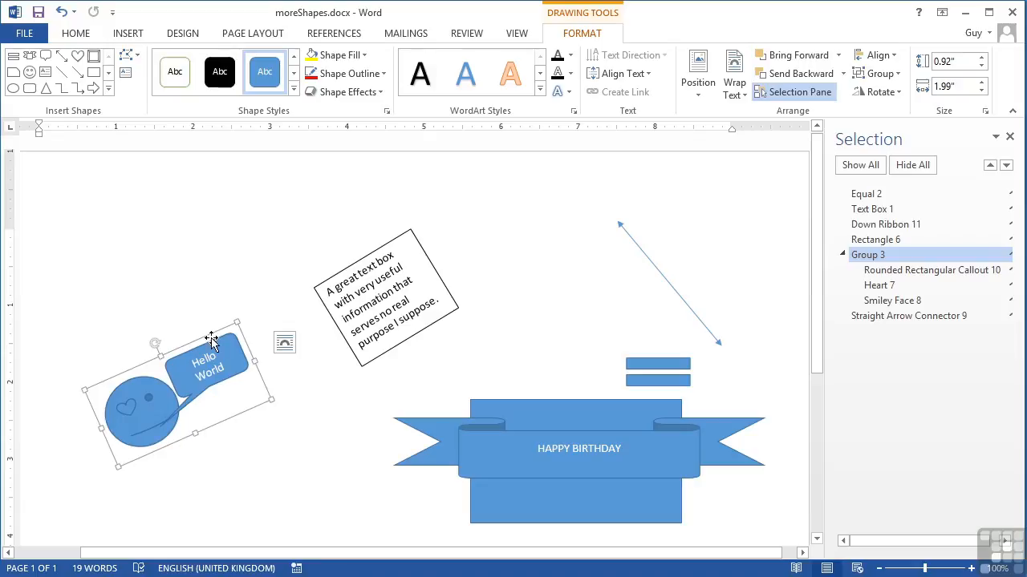
drag(211, 328, 226, 222)
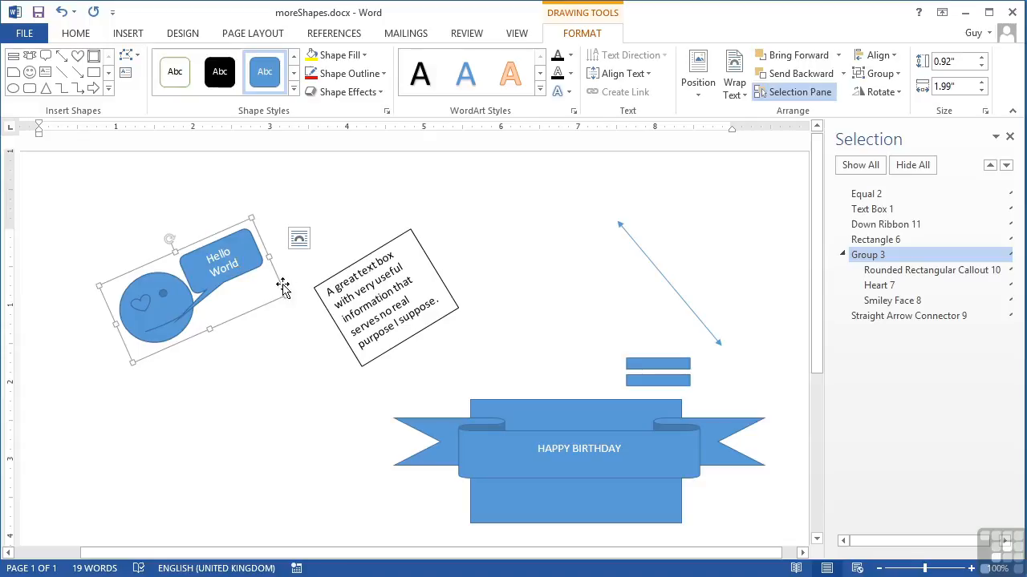
drag(167, 351, 142, 417)
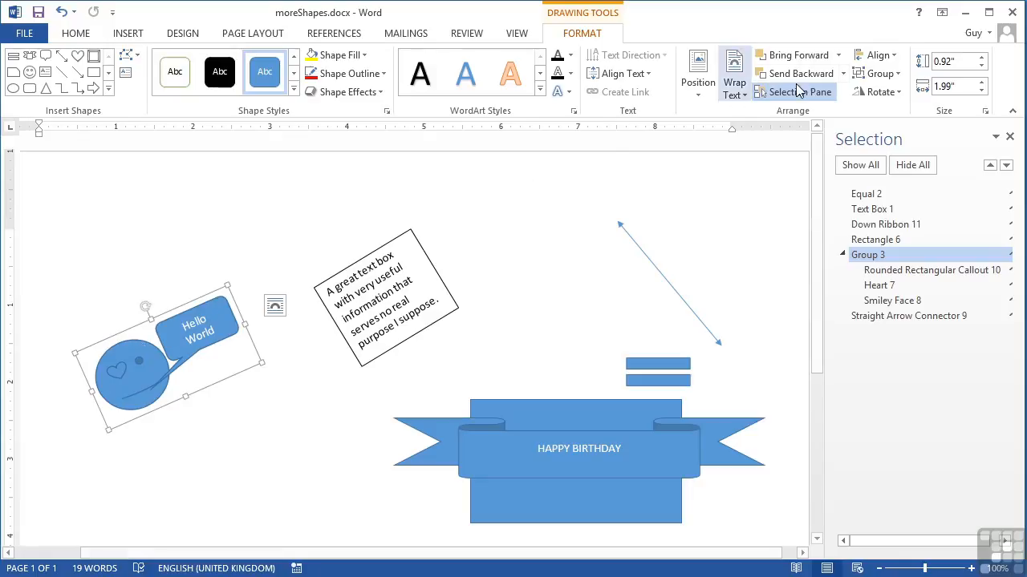
Ungroup the face, heart and callout into separate shapes and deselect them
click(898, 74)
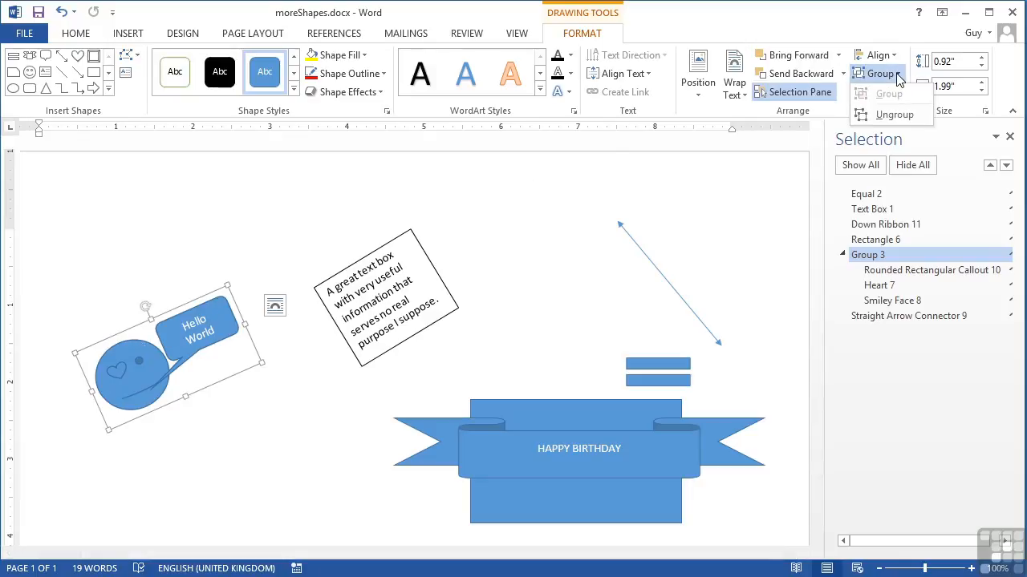
click(895, 115)
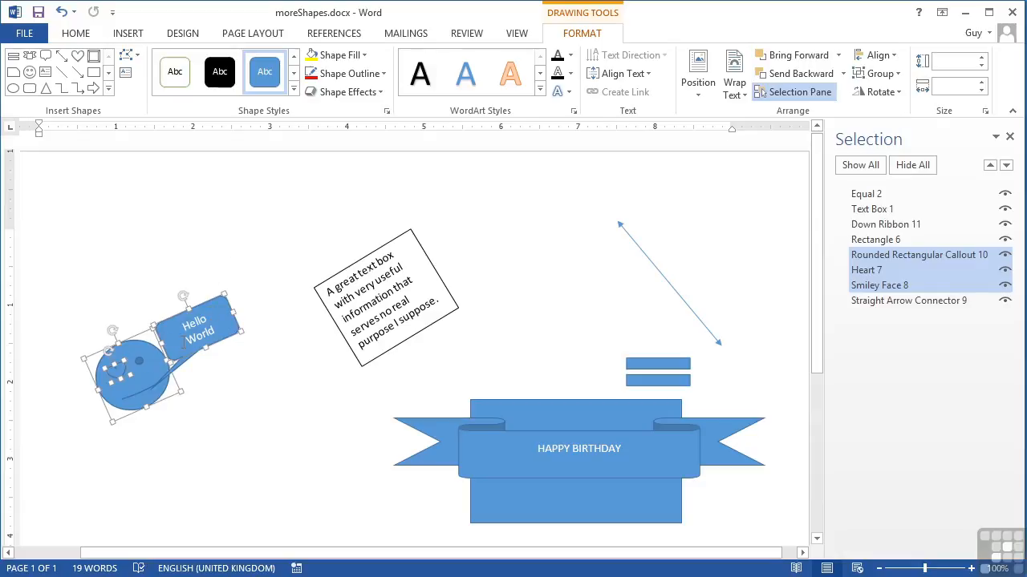
click(272, 398)
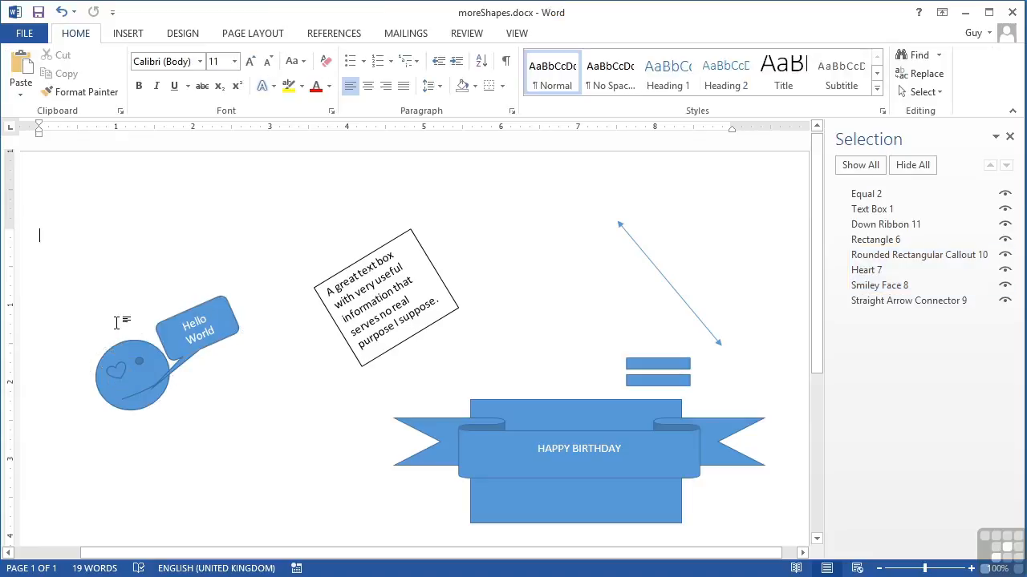
Duplicate the heart on the smiley face and place the copy over the face's other eye
click(118, 375)
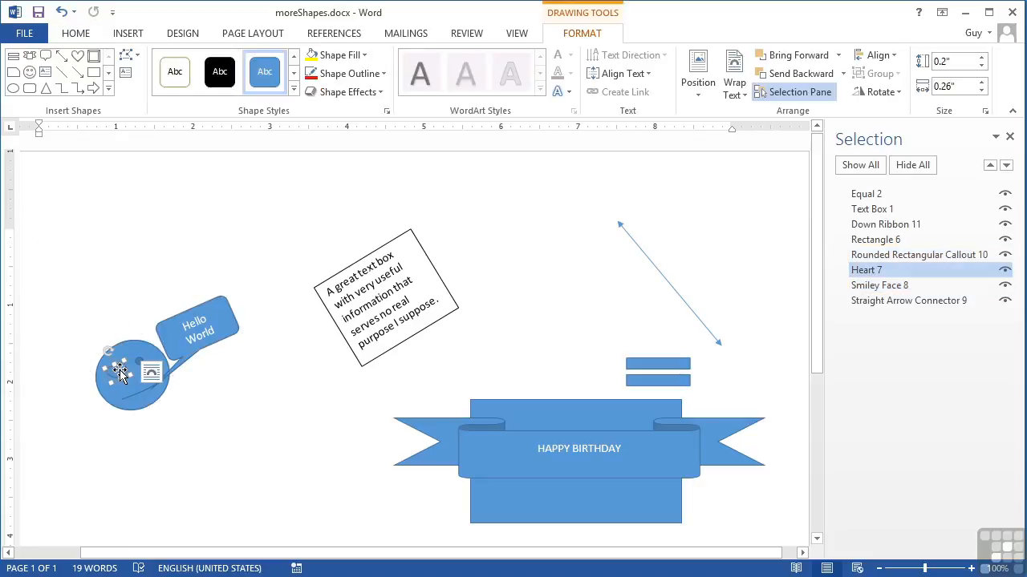
mouse_move(118, 369)
mouse_down()
mouse_move(130, 295)
mouse_move(103, 344)
mouse_move(117, 369)
mouse_up()
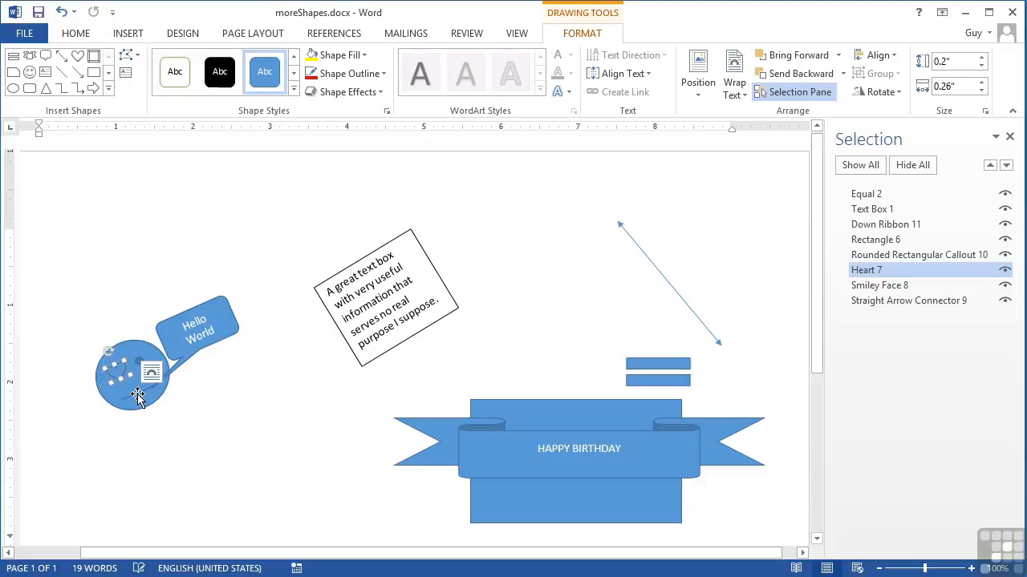
key(ctrl+v)
drag(135, 387, 147, 360)
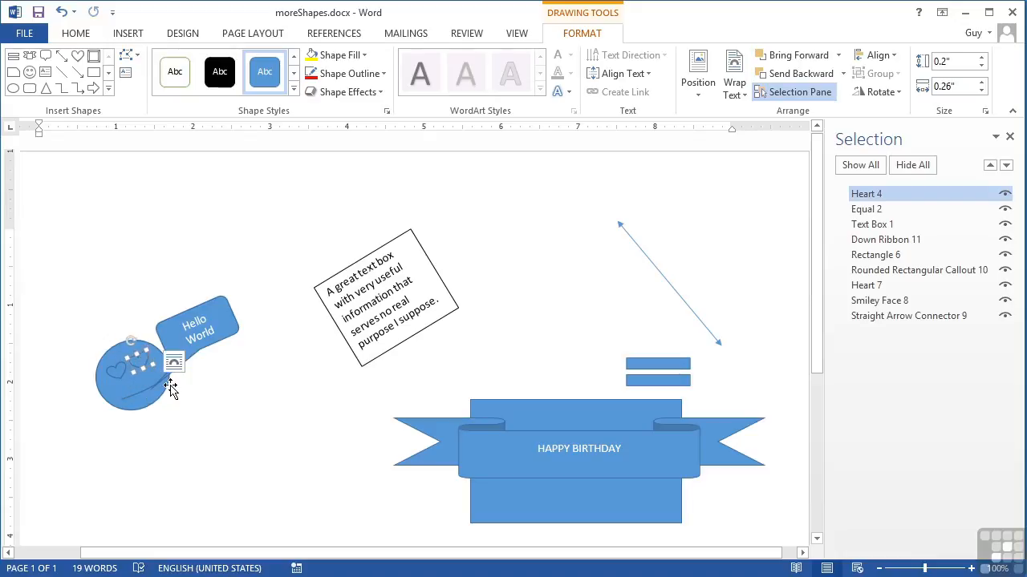
Group both hearts, the smiley face and the Hello World callout, and move the group up the page, left of the text box
shift+click(122, 370)
shift+click(135, 407)
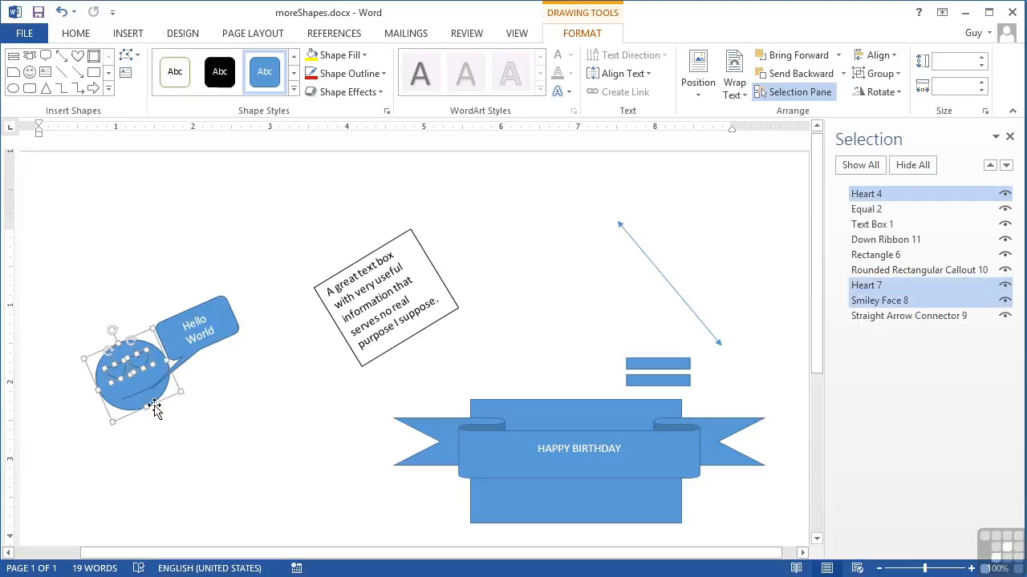
shift+click(213, 345)
click(895, 76)
click(888, 91)
click(232, 279)
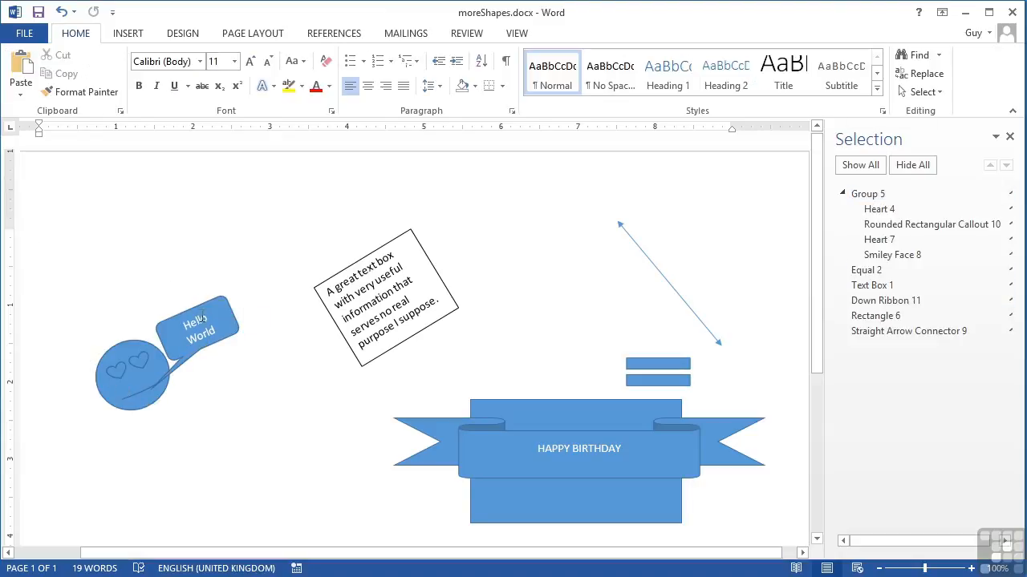
click(201, 318)
drag(206, 305, 228, 223)
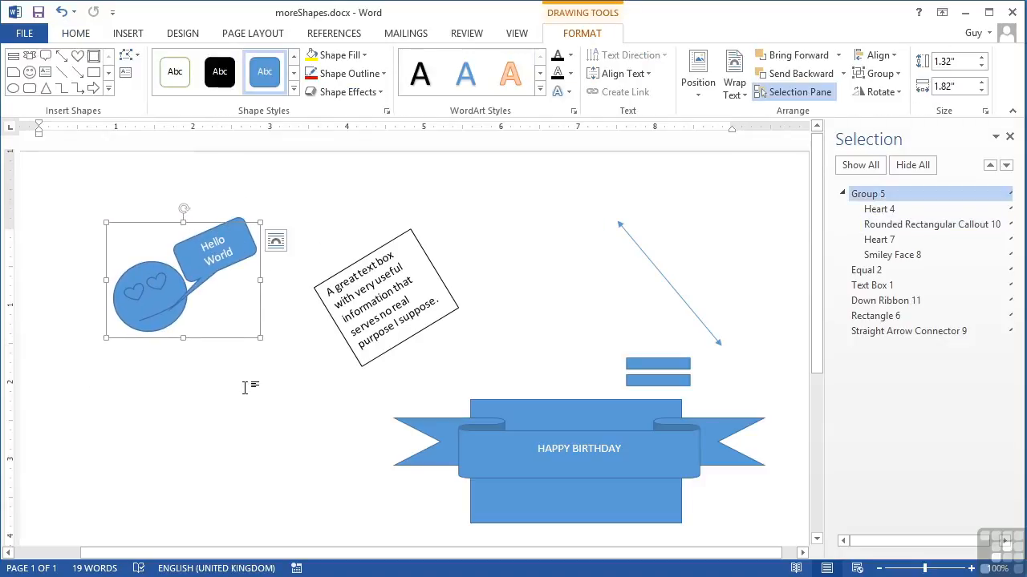